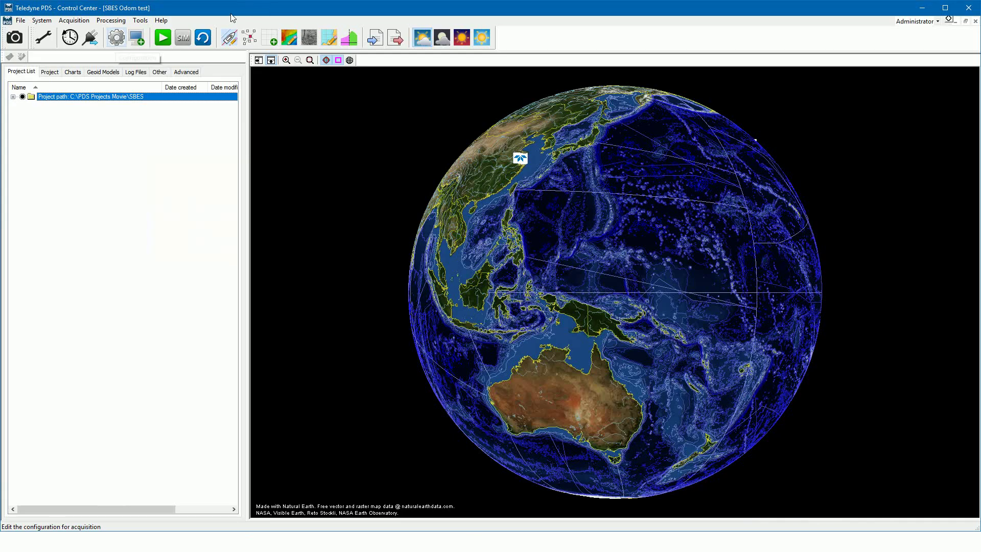
# Step: Show the configuration's Events settings: eventing enabled, 10-second time interval, definition odom
pyautogui.click(117, 44)
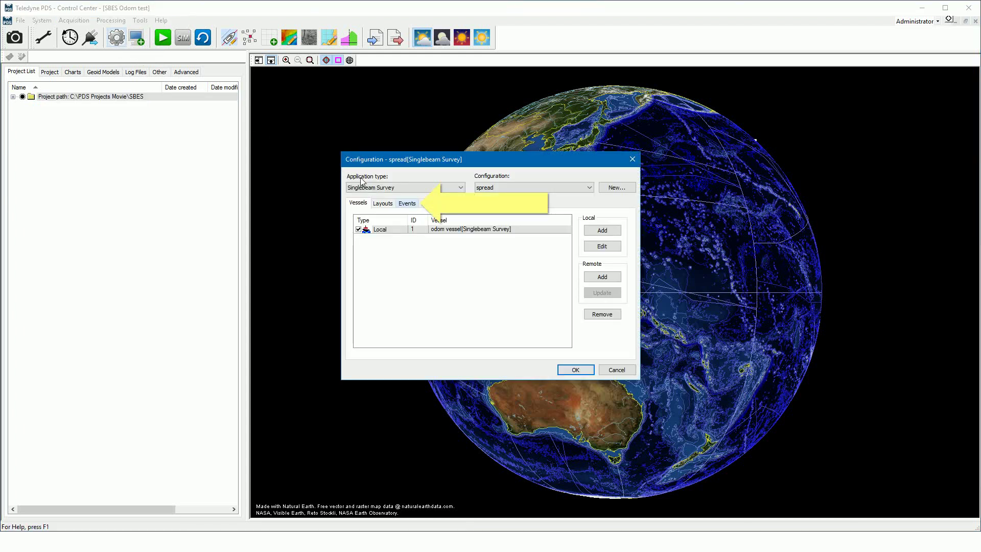
pyautogui.click(407, 204)
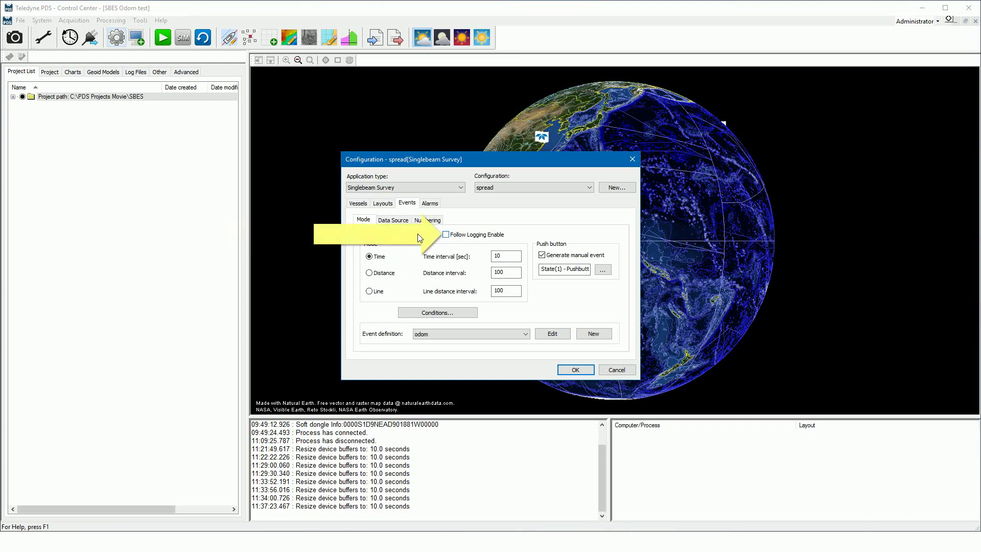
# Step: Untick Follow Logging Enable, try Distance and Line interval modes, then return to time-based events
pyautogui.click(459, 234)
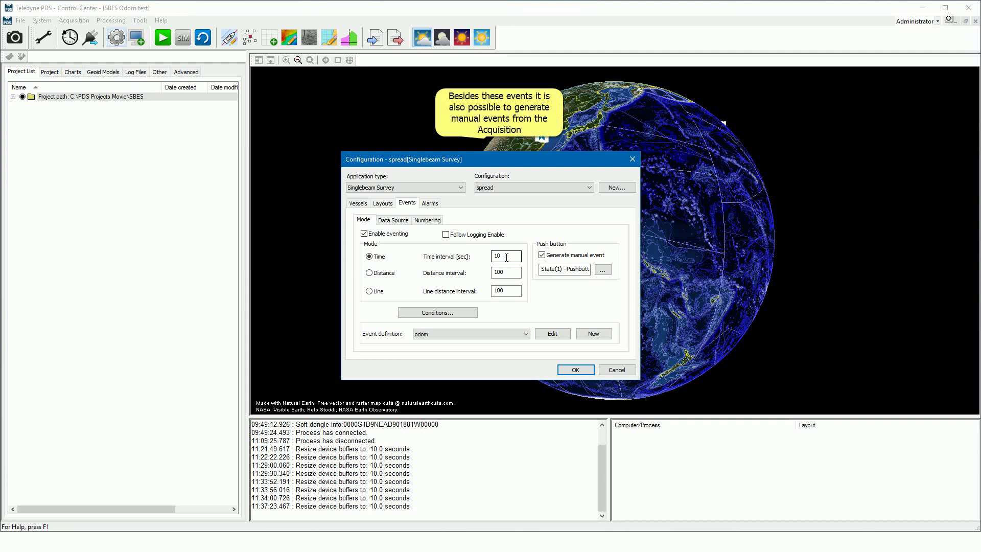
pyautogui.click(506, 257)
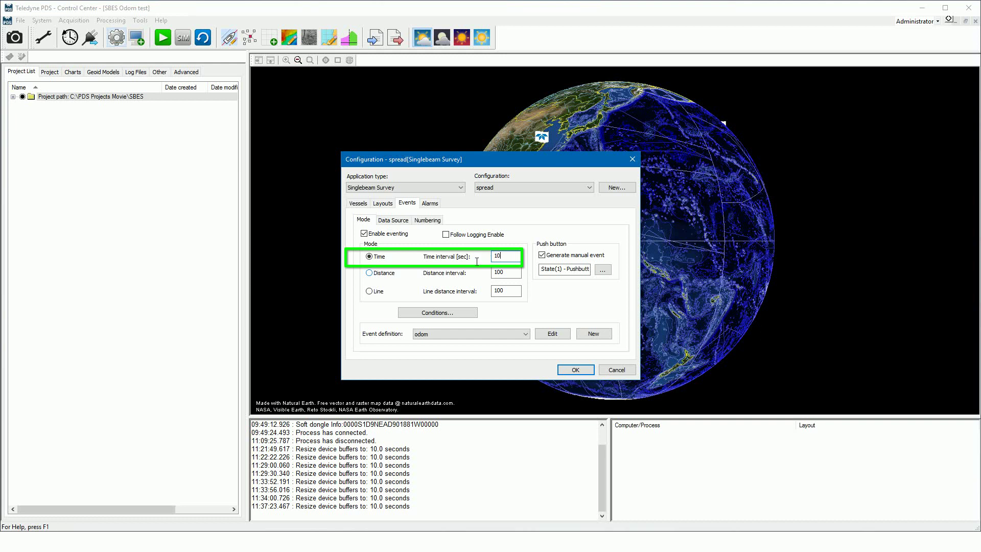
pyautogui.click(392, 275)
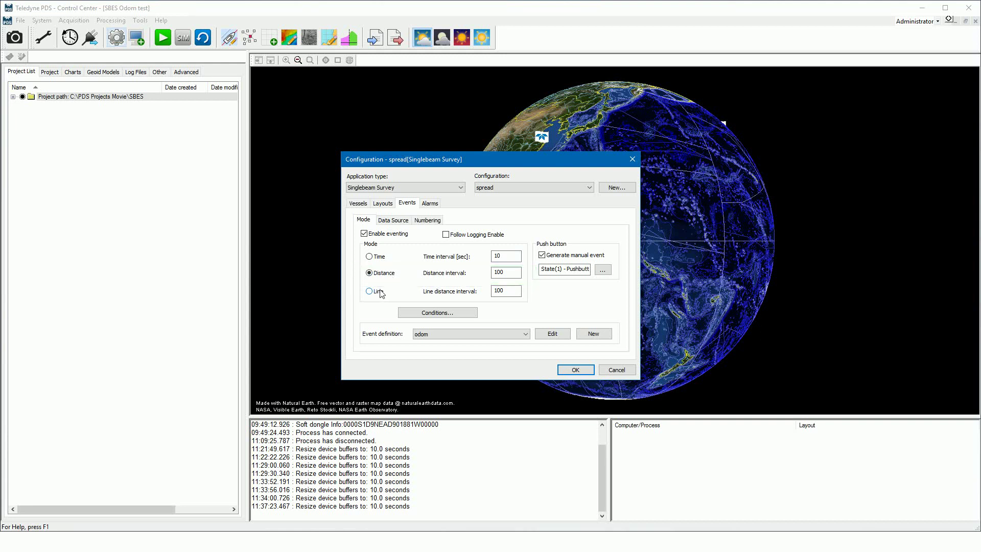
pyautogui.click(380, 292)
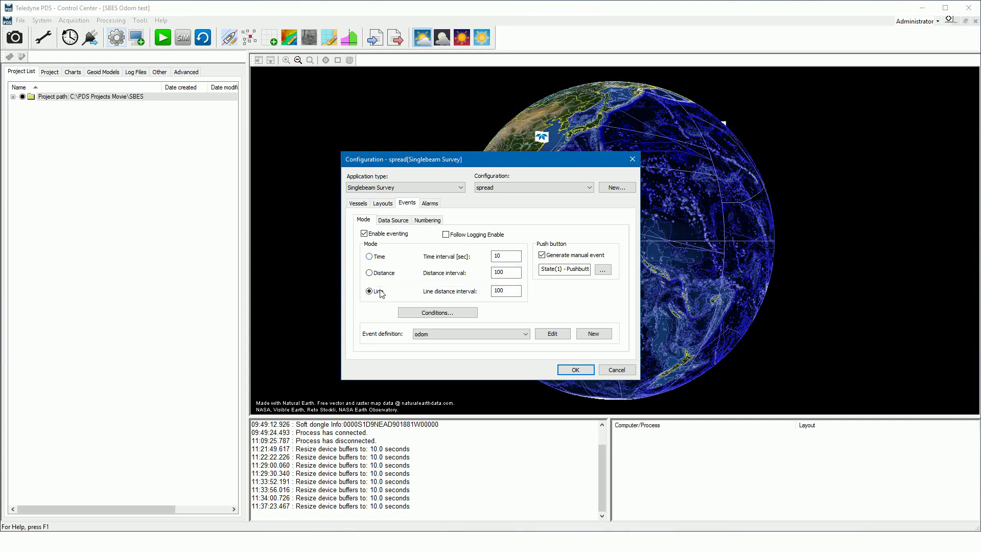
pyautogui.click(381, 257)
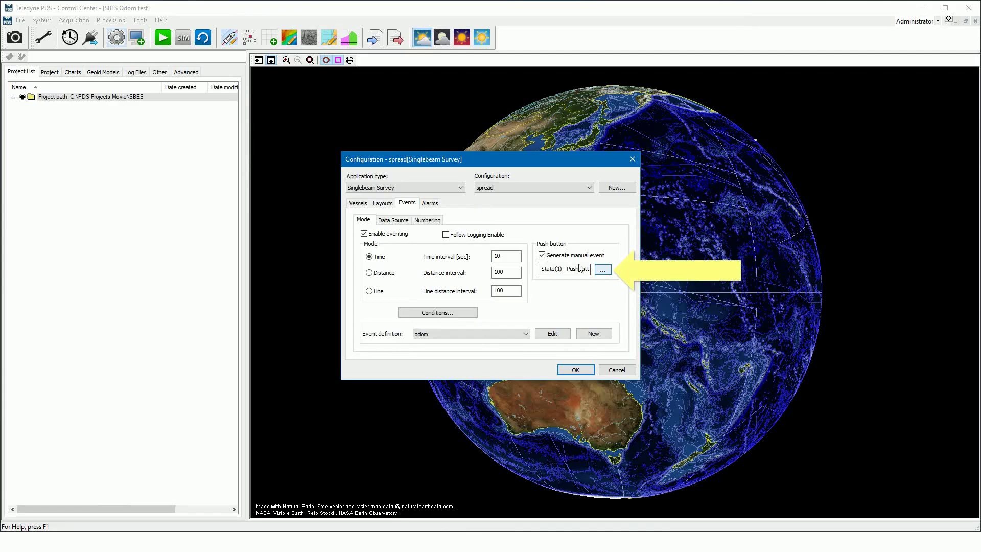
pyautogui.click(603, 269)
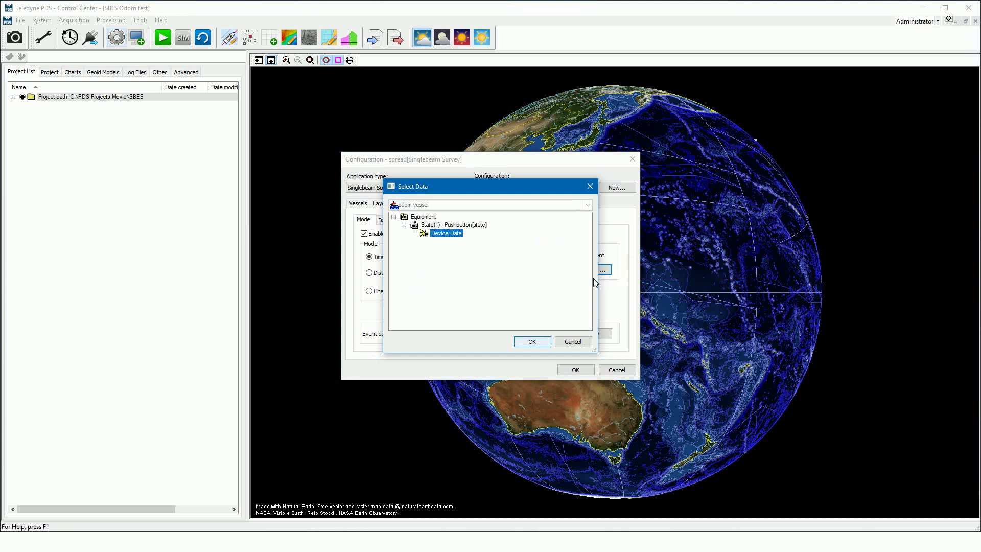
pyautogui.click(528, 342)
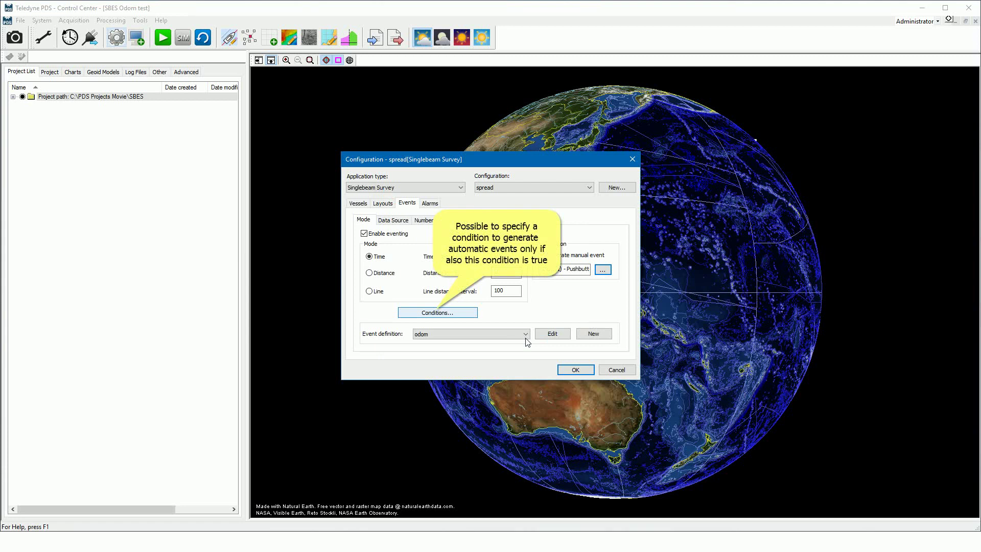
# Step: Add an event condition requiring the odom positioning system's GPS mode = RTK FIXED
pyautogui.click(466, 314)
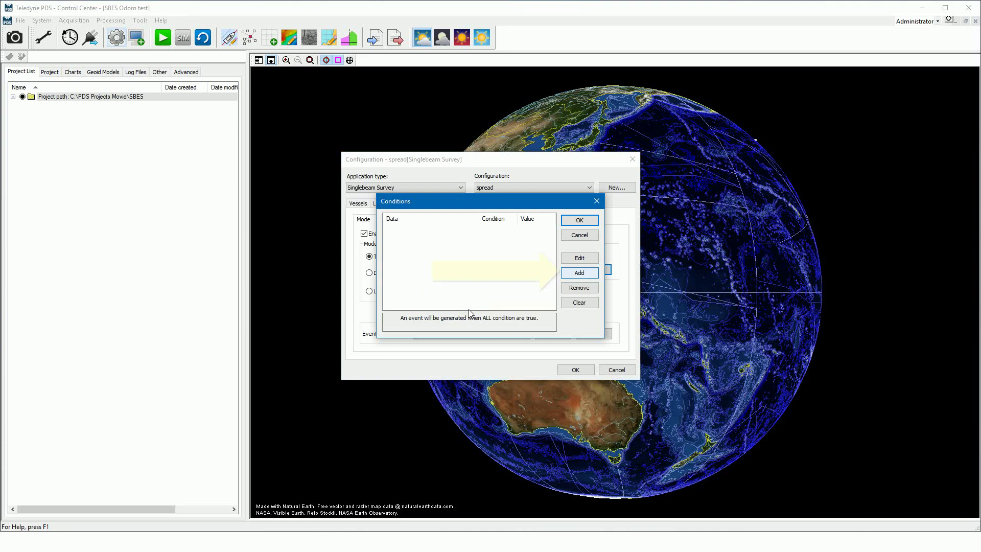
pyautogui.click(567, 274)
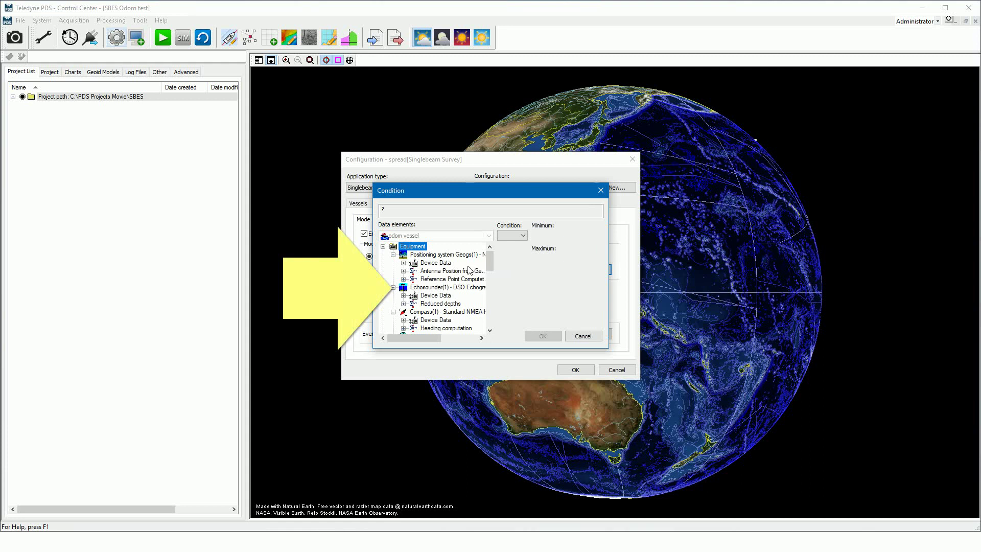
pyautogui.click(403, 262)
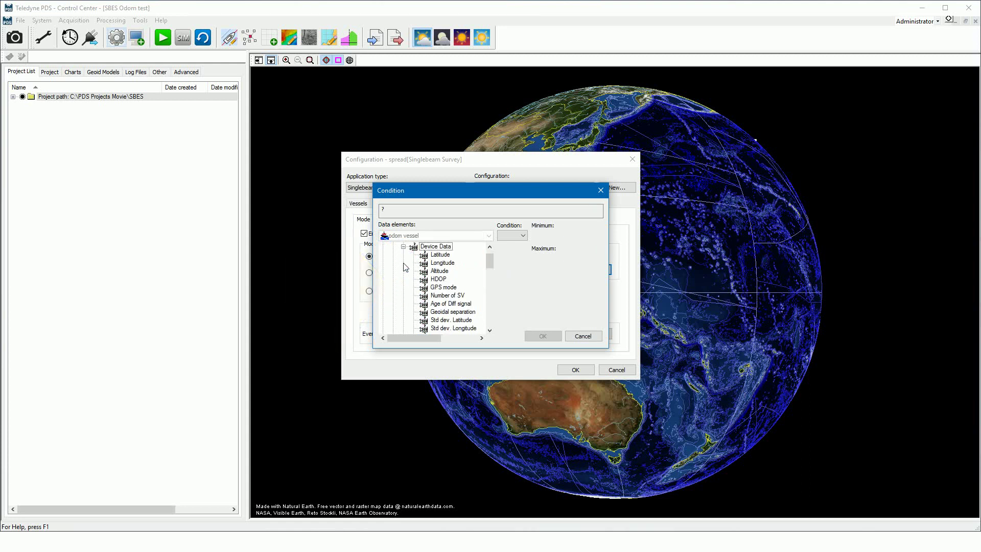
pyautogui.click(437, 287)
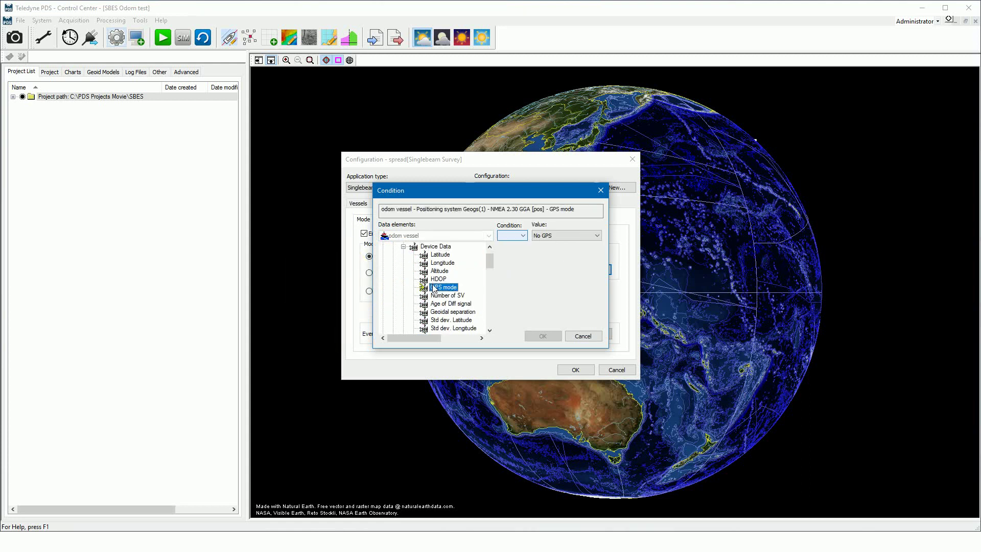
pyautogui.click(523, 237)
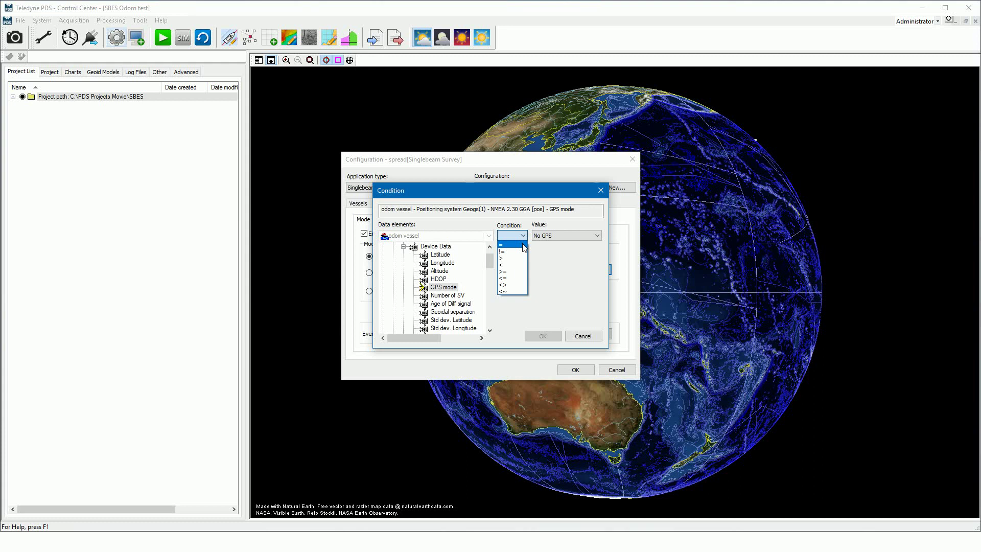
pyautogui.click(523, 245)
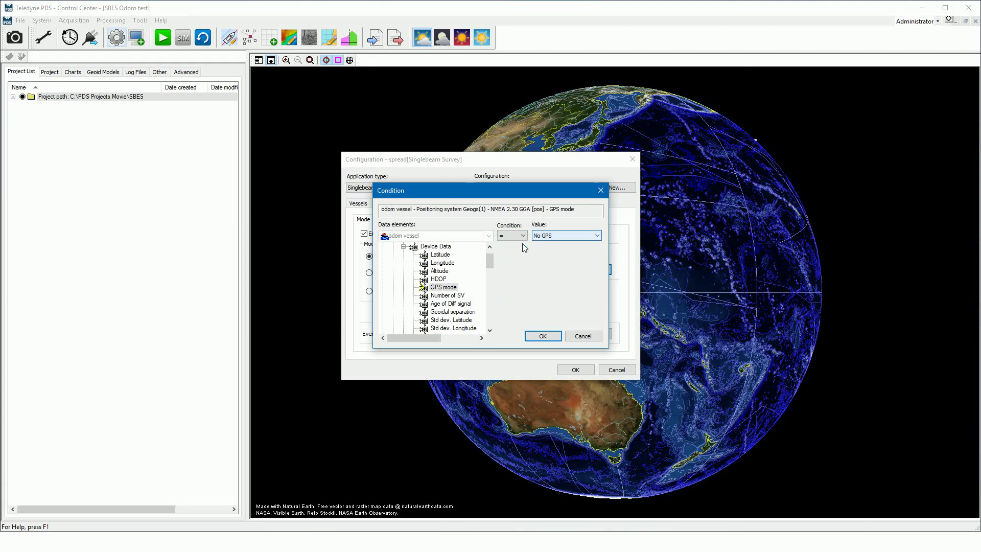
pyautogui.click(596, 236)
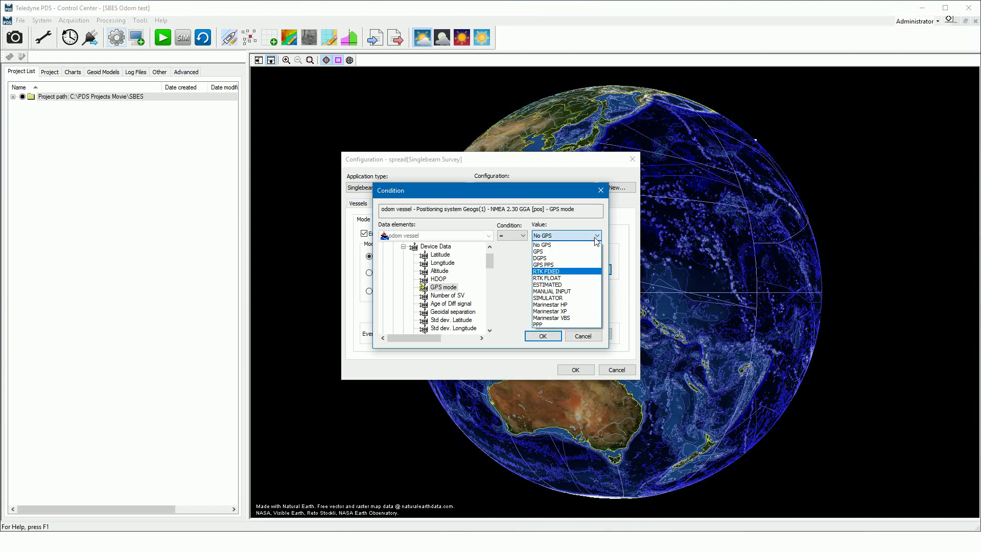
pyautogui.click(561, 271)
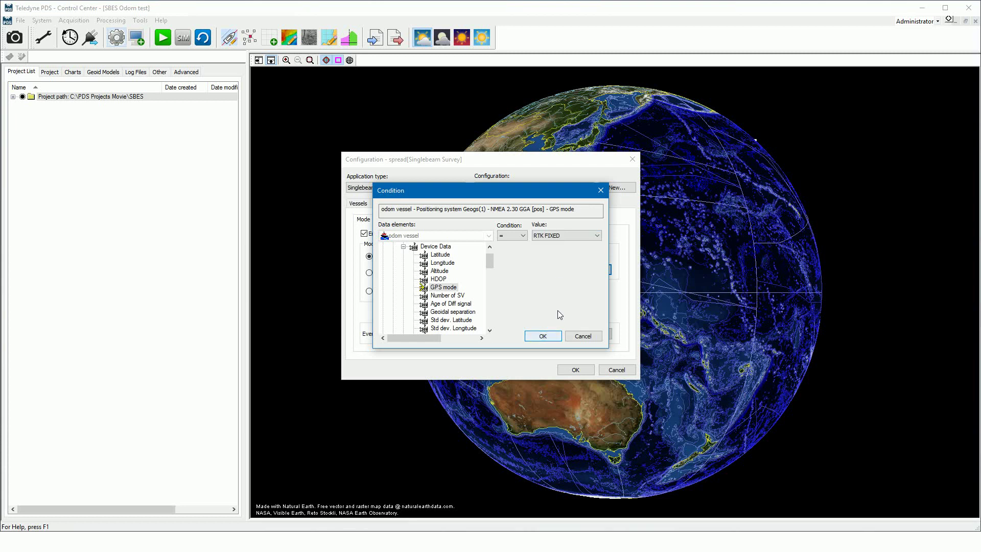
pyautogui.click(542, 337)
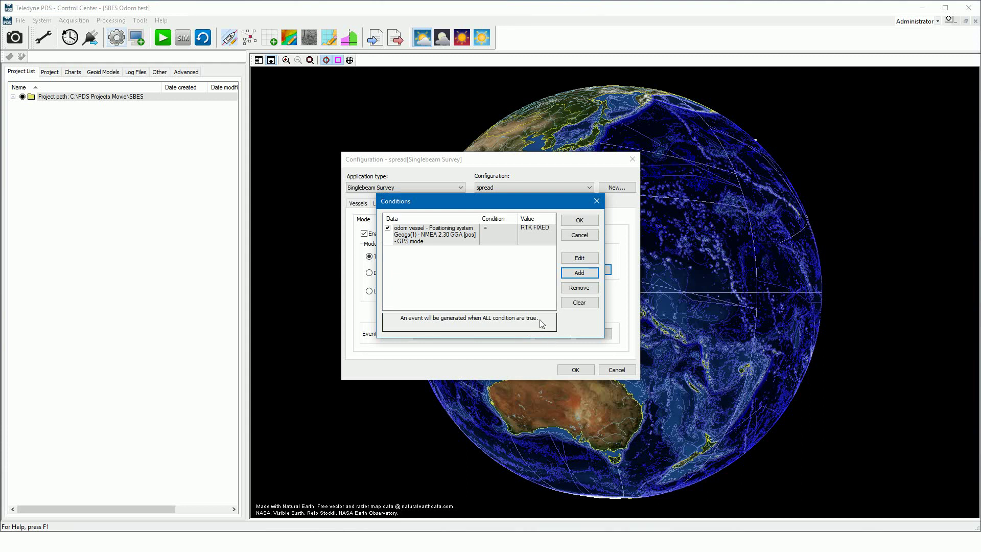
# Step: Remove the GPS mode = RTK FIXED condition and close the Conditions list
pyautogui.click(541, 320)
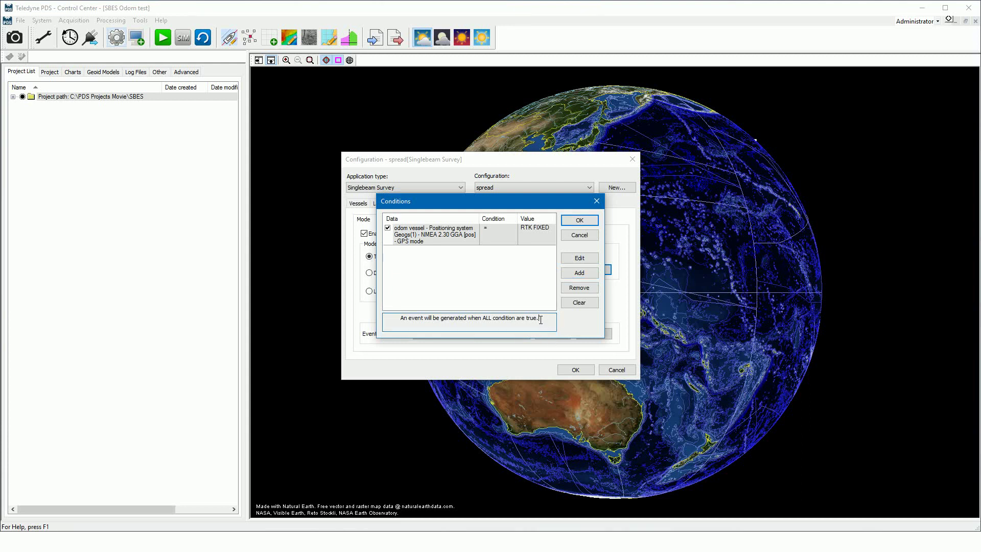
pyautogui.click(515, 239)
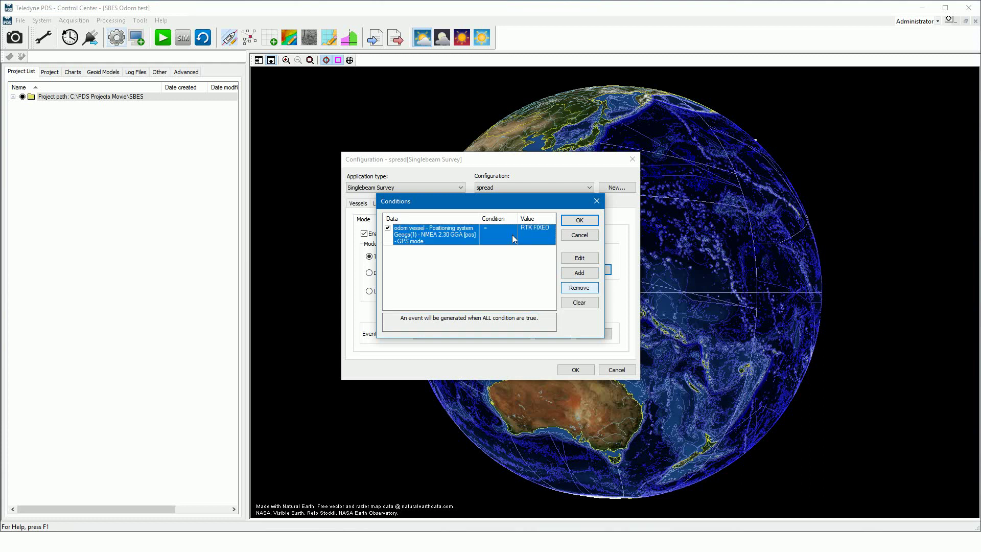
pyautogui.click(570, 289)
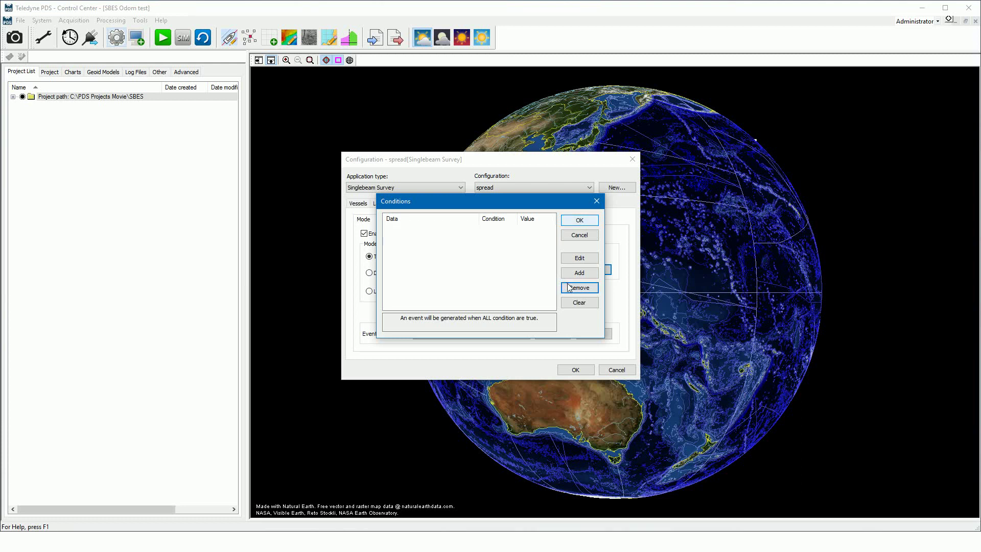
pyautogui.click(569, 223)
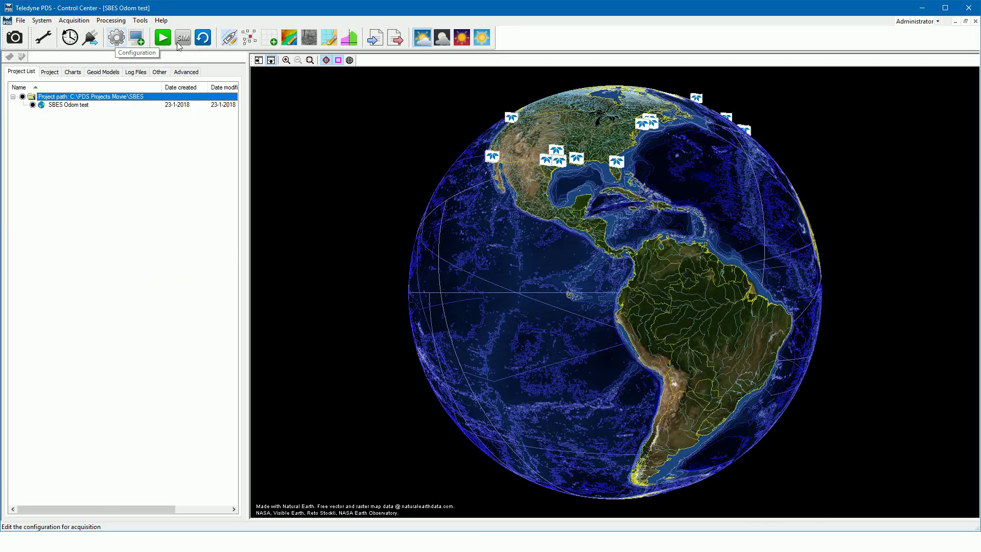
# Step: Reopen the configuration and list the odom vessel's available Output device drivers
pyautogui.click(116, 42)
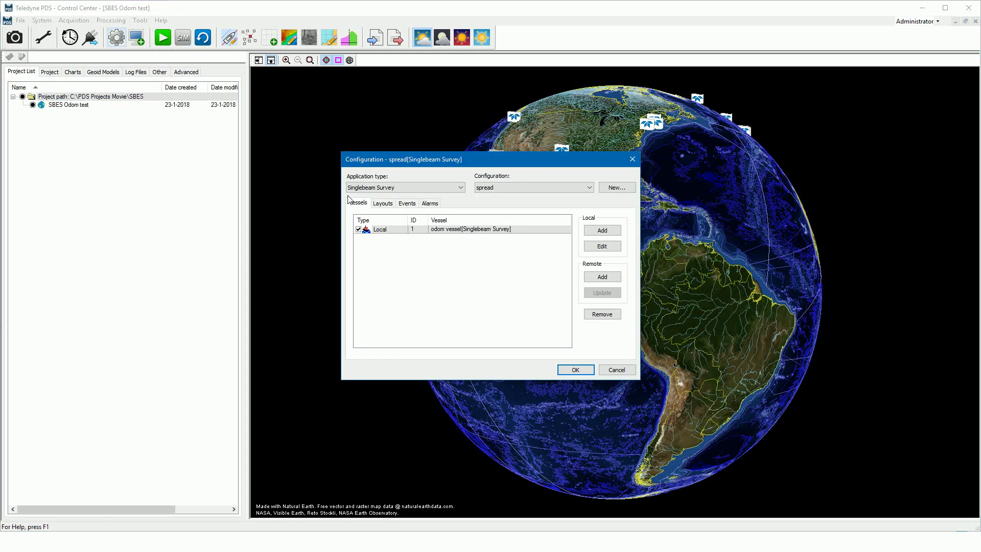
pyautogui.doubleClick(397, 229)
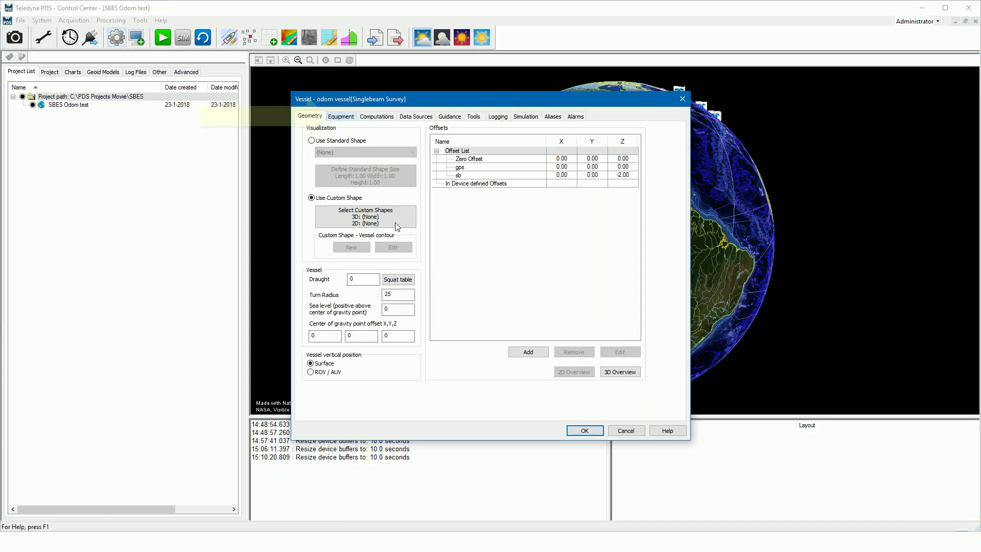
pyautogui.click(341, 117)
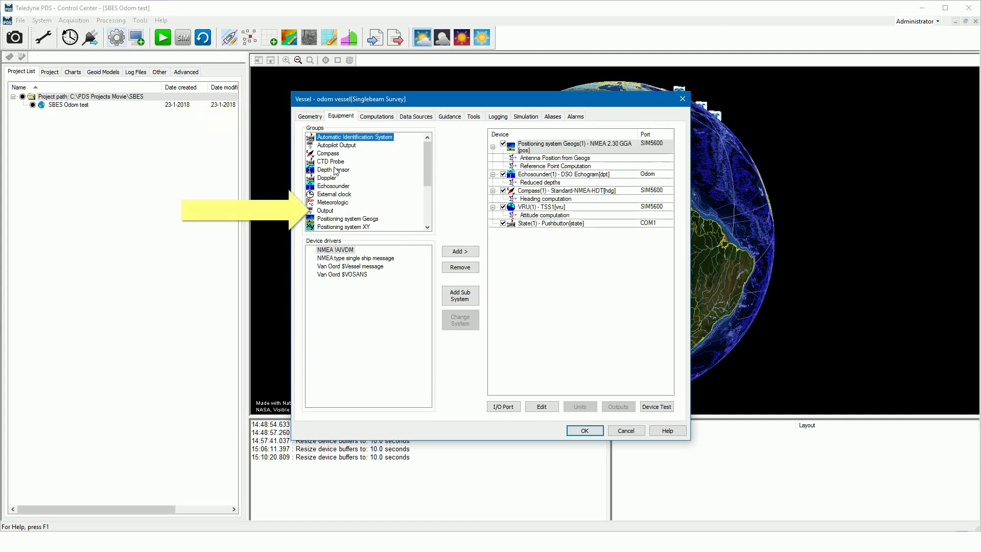
pyautogui.click(326, 211)
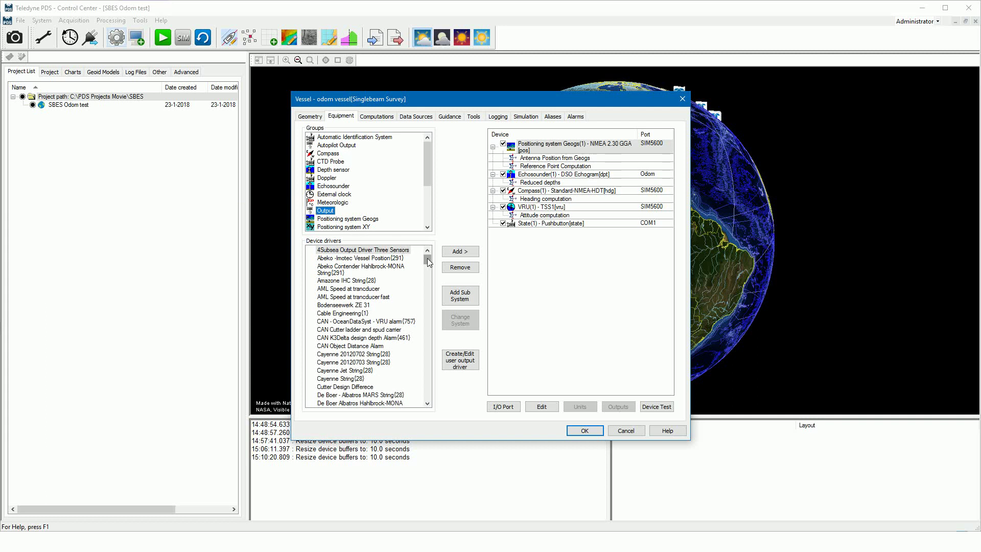
# Step: Browse past the Deso25 drivers and select Echotrack Ethernet Event+Number+Logging_start_end
pyautogui.moveTo(428, 262); pyautogui.dragTo(430, 277)
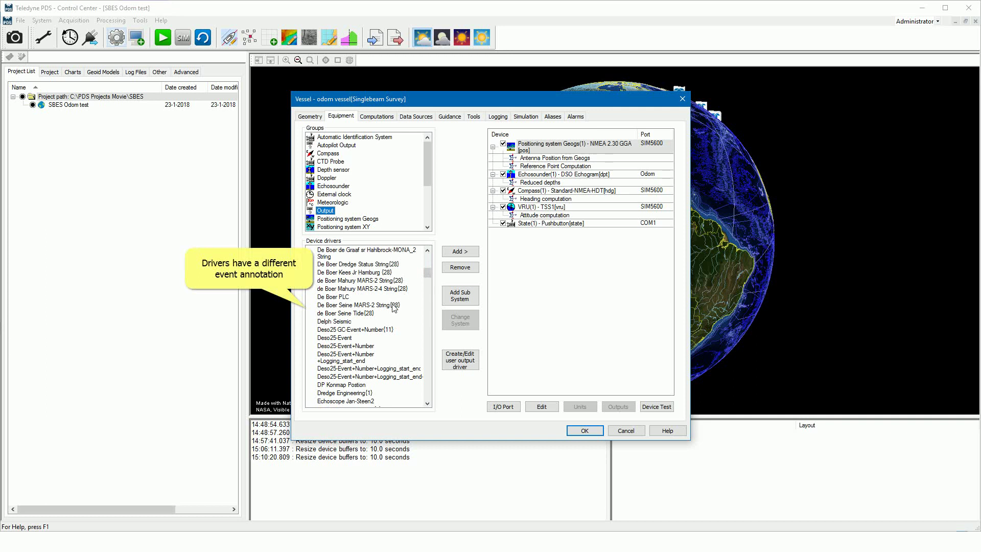
pyautogui.click(362, 332)
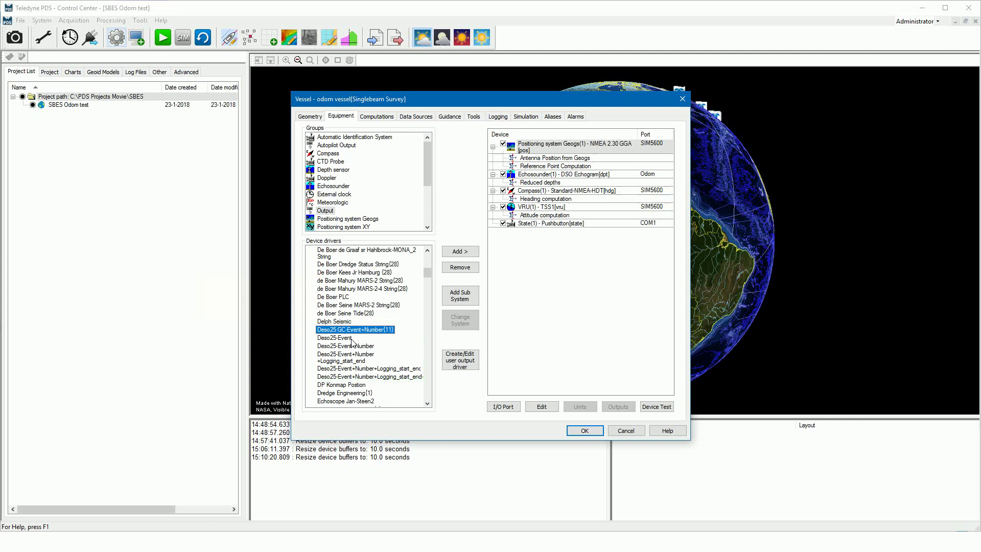
pyautogui.click(351, 339)
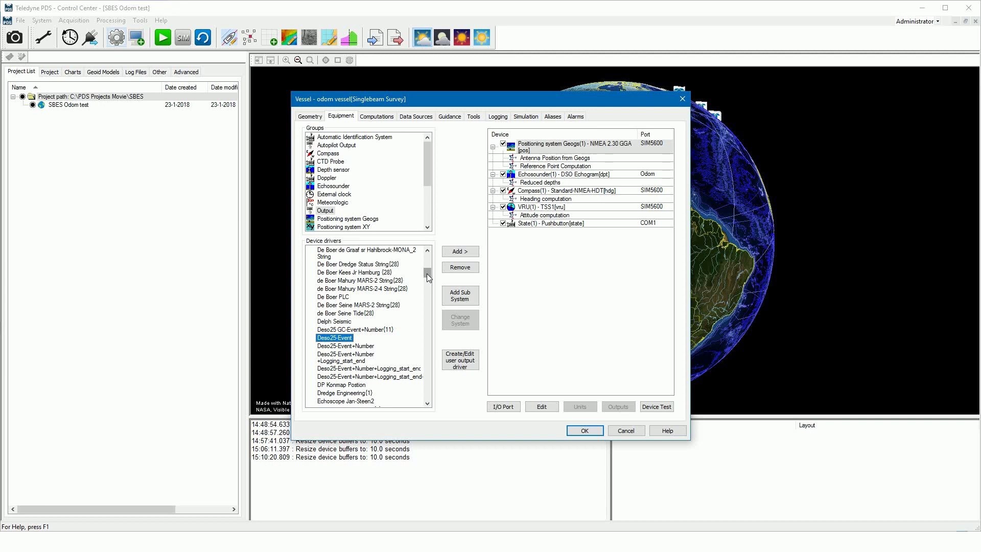
pyautogui.moveTo(428, 276); pyautogui.dragTo(427, 281)
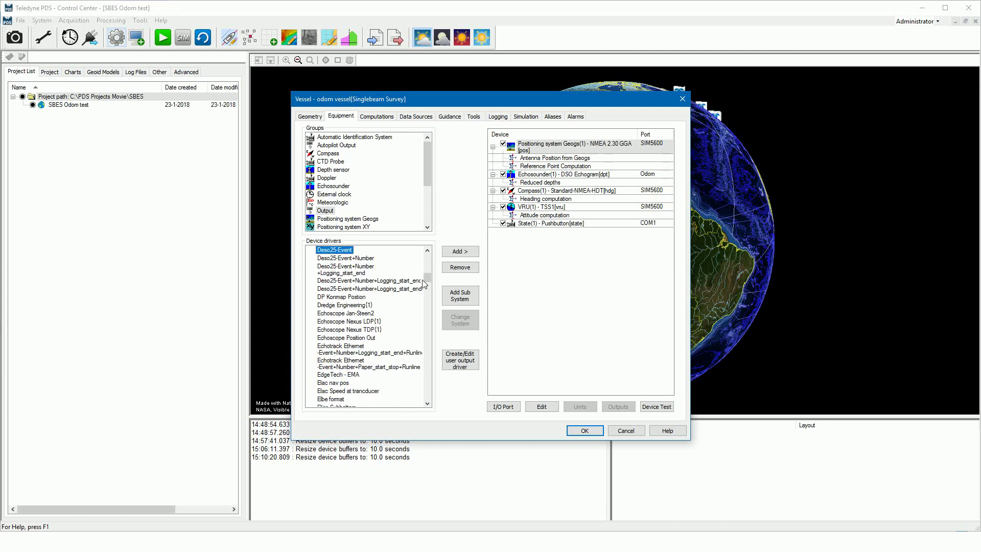
pyautogui.click(367, 351)
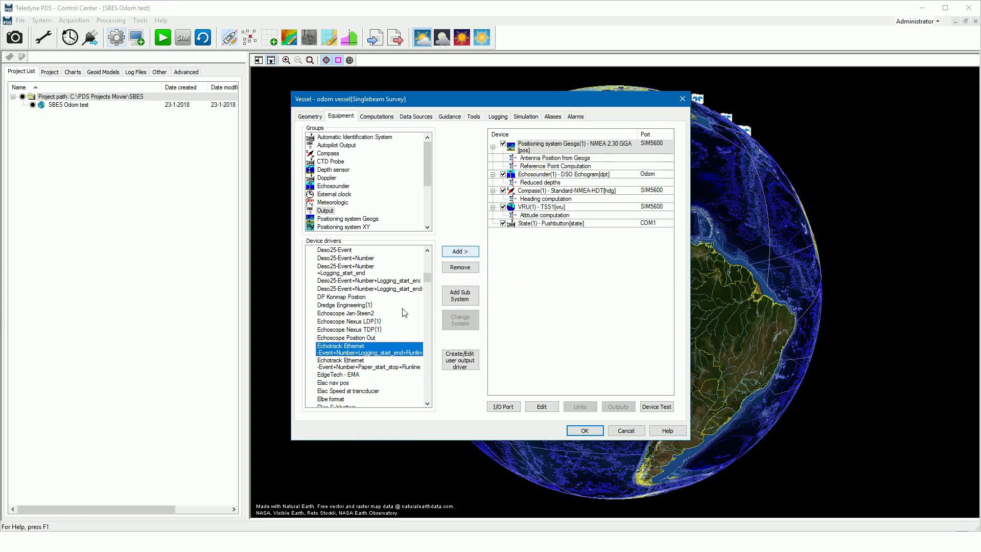
# Step: Add the Echotrack Ethernet output as Output(1) on the Odom UDP port (local 1600, host 1601)
pyautogui.click(454, 257)
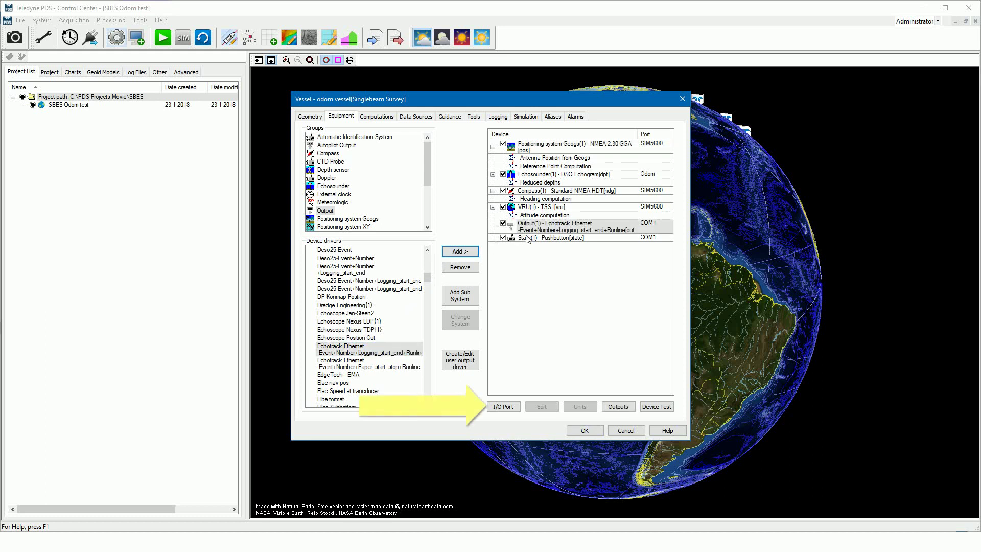
pyautogui.click(554, 228)
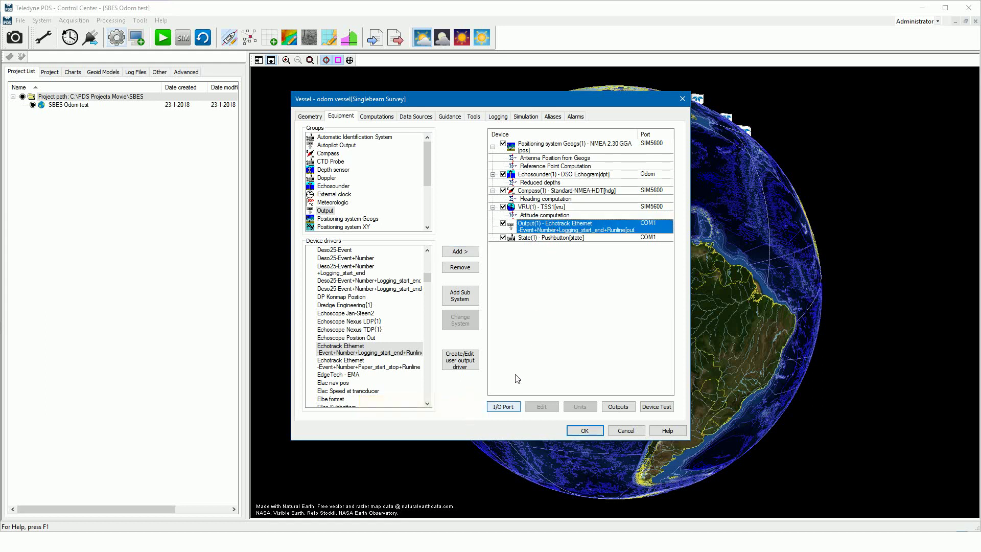
pyautogui.click(507, 407)
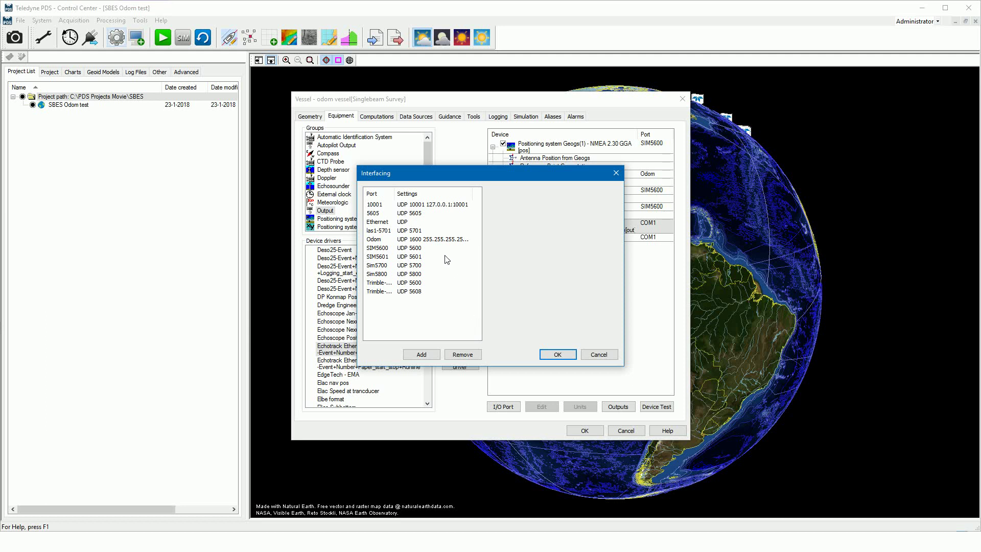
pyautogui.click(439, 244)
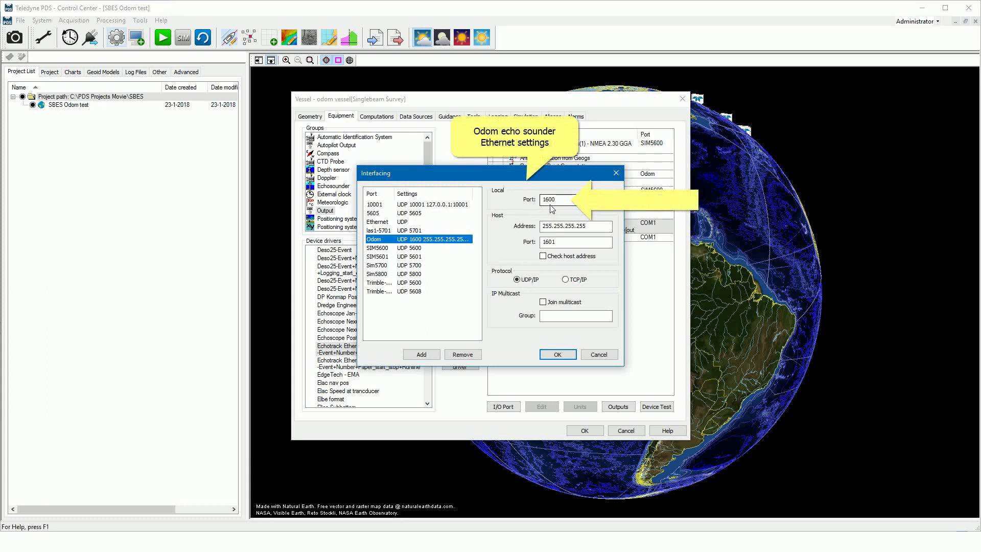
pyautogui.click(566, 200)
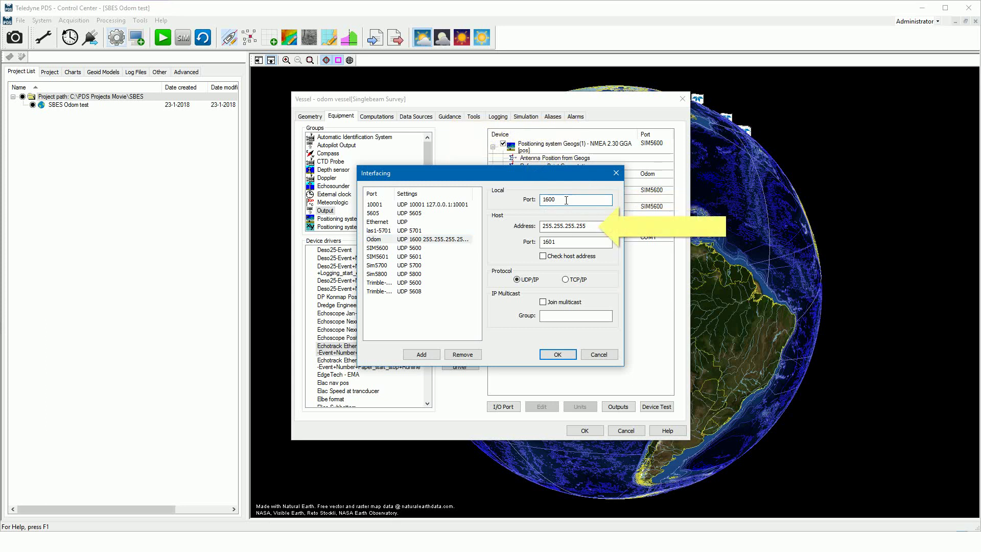
pyautogui.click(594, 227)
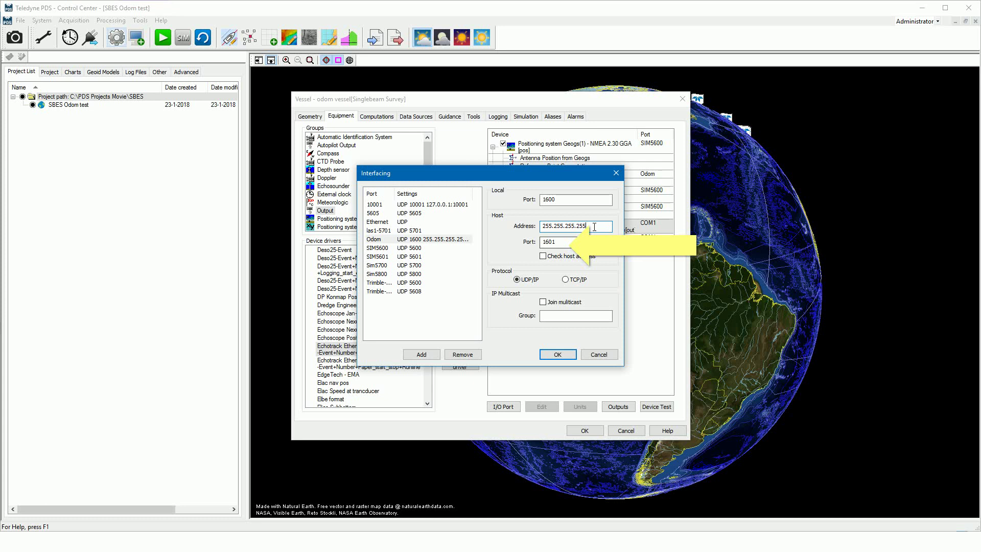
pyautogui.click(590, 241)
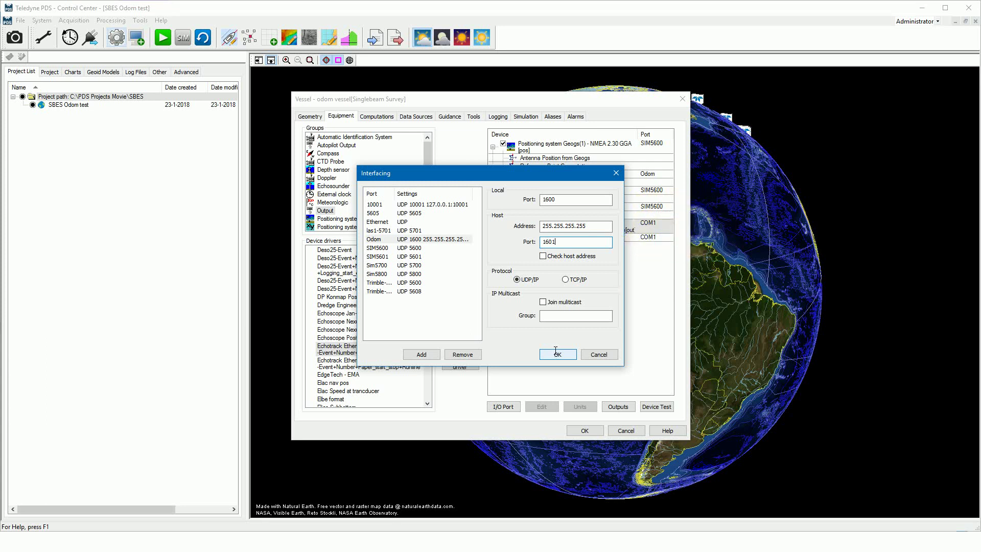
pyautogui.click(556, 353)
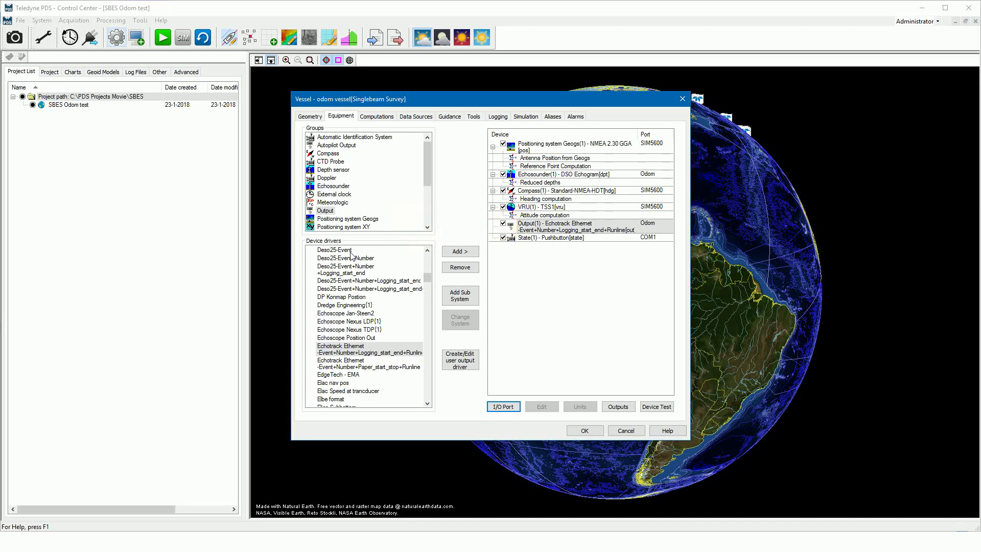
# Step: Add Deso25-Event as Output(2) using COM1 at 38400 baud, 8-NONE-1
pyautogui.click(351, 253)
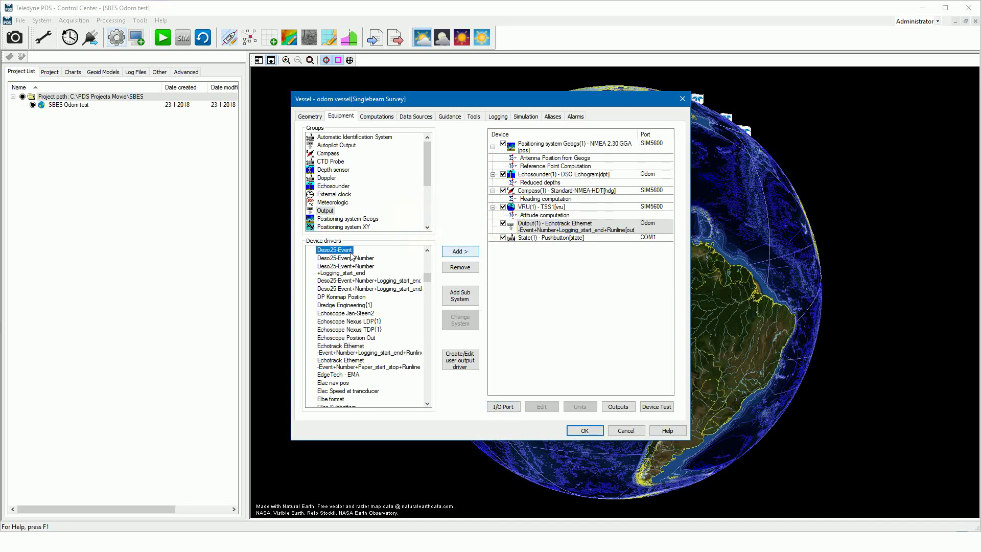
pyautogui.click(470, 255)
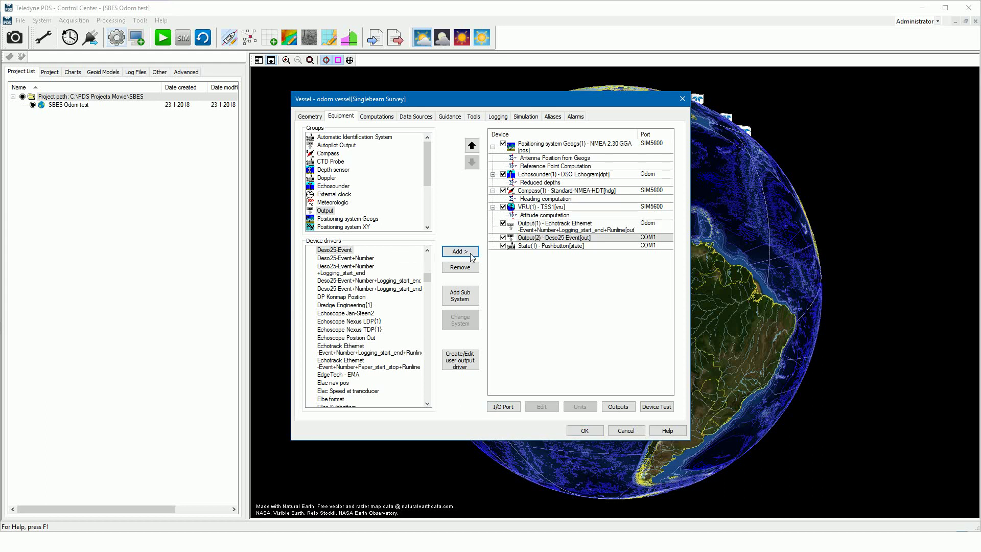
pyautogui.click(562, 239)
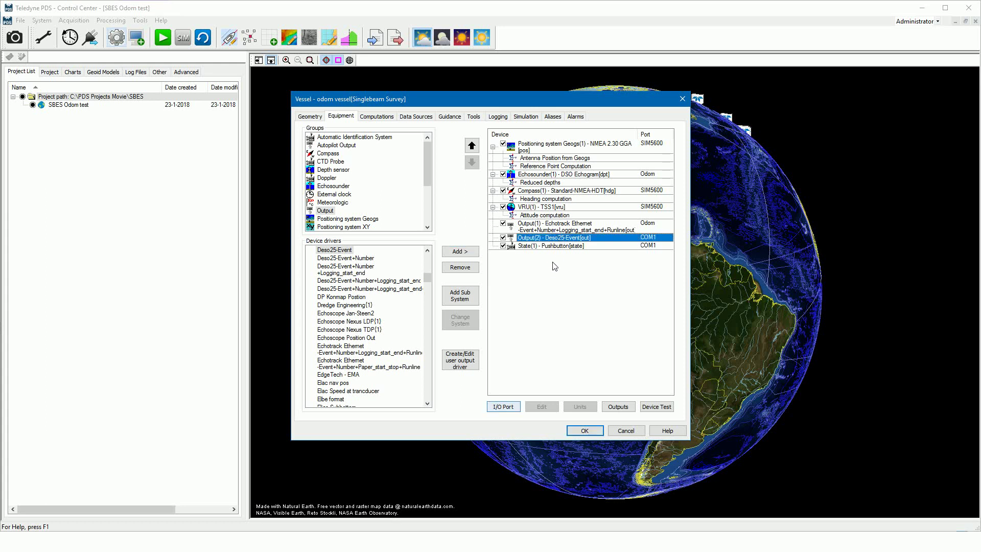
pyautogui.click(504, 407)
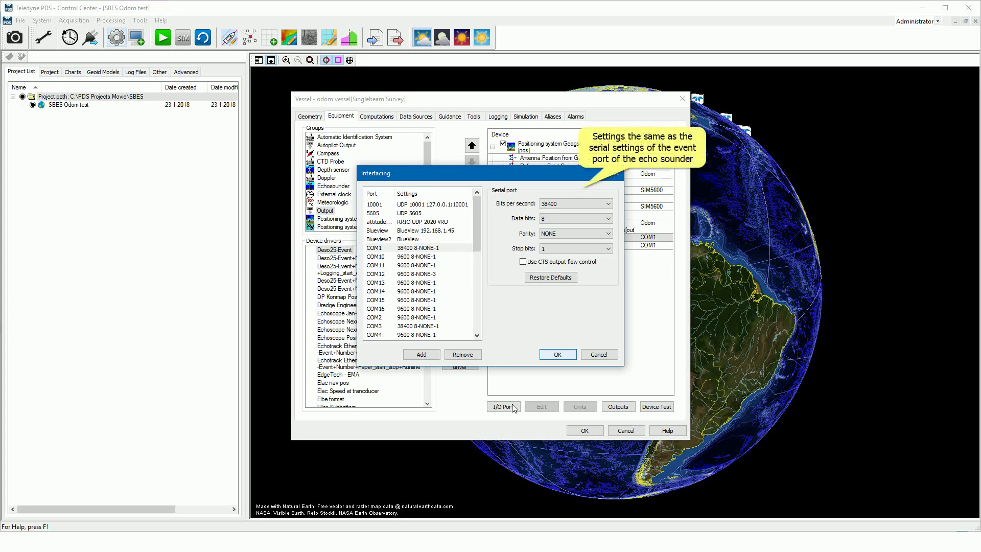
pyautogui.click(559, 354)
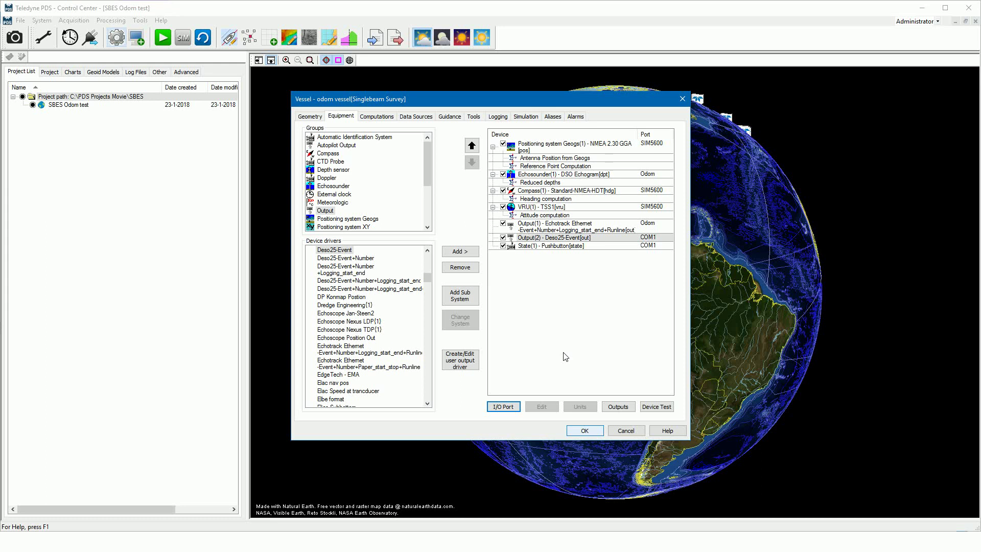
# Step: Save and close the odom vessel configuration with OK
pyautogui.click(585, 431)
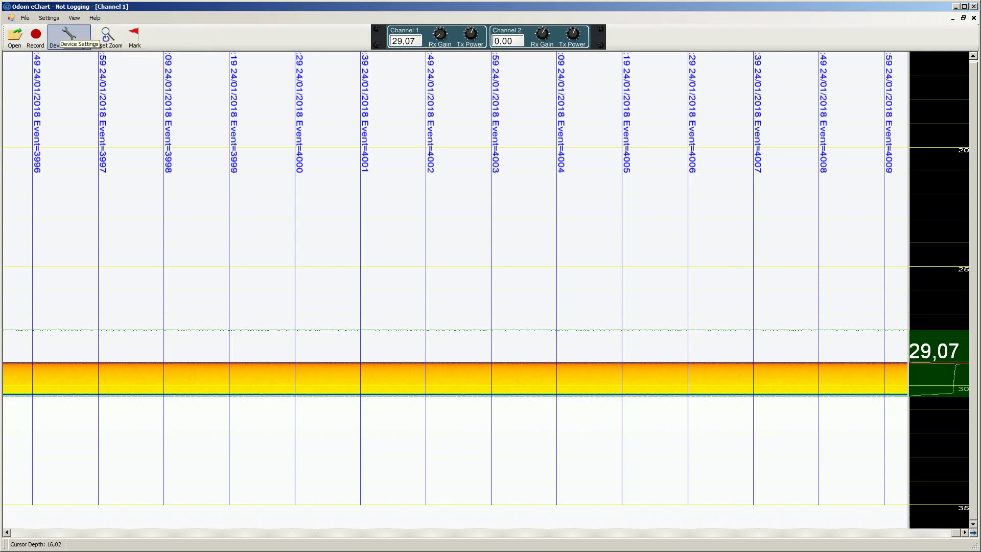
# Step: In eChart Device Settings, set Com 1 to Deso 25 string at 9600 baud, then close
pyautogui.click(68, 33)
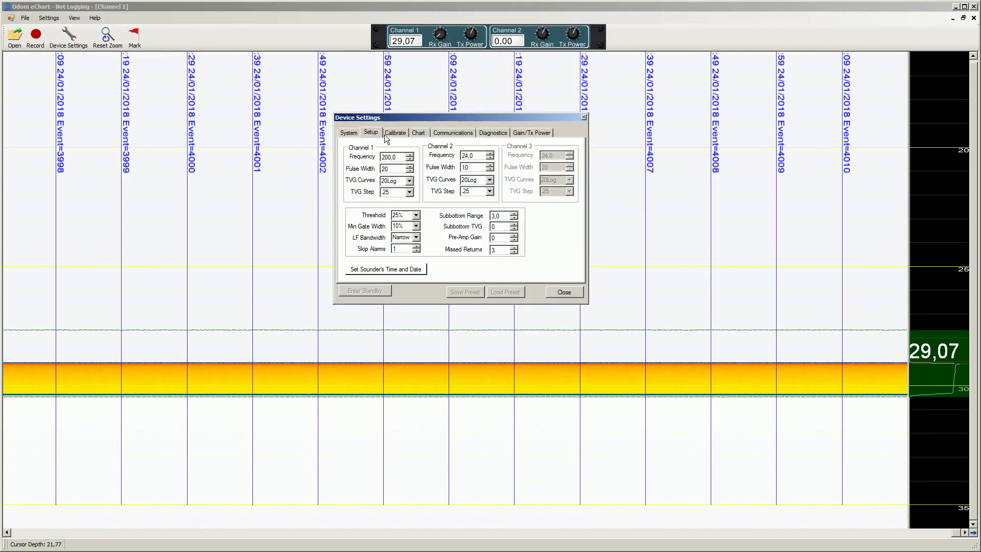
pyautogui.click(466, 134)
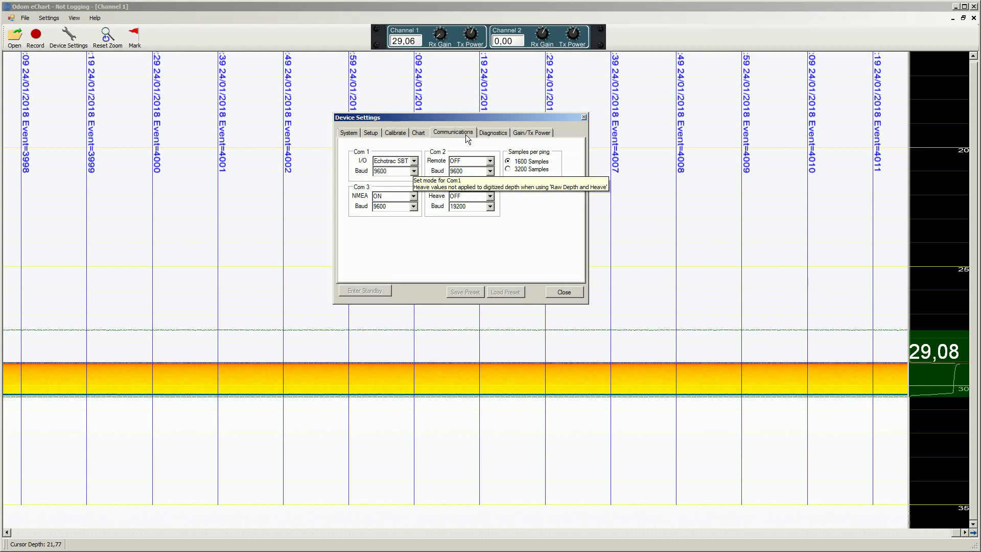
pyautogui.click(414, 161)
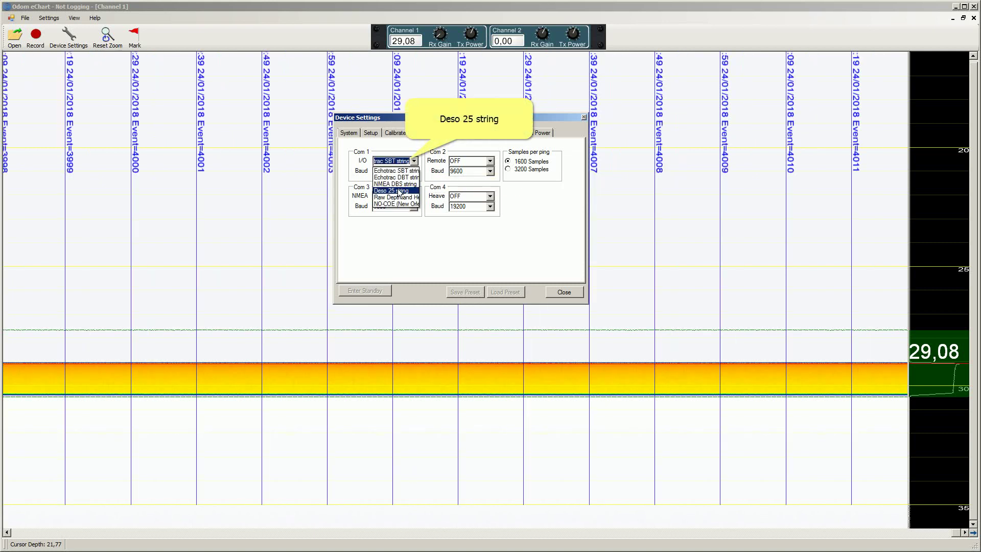
pyautogui.click(399, 193)
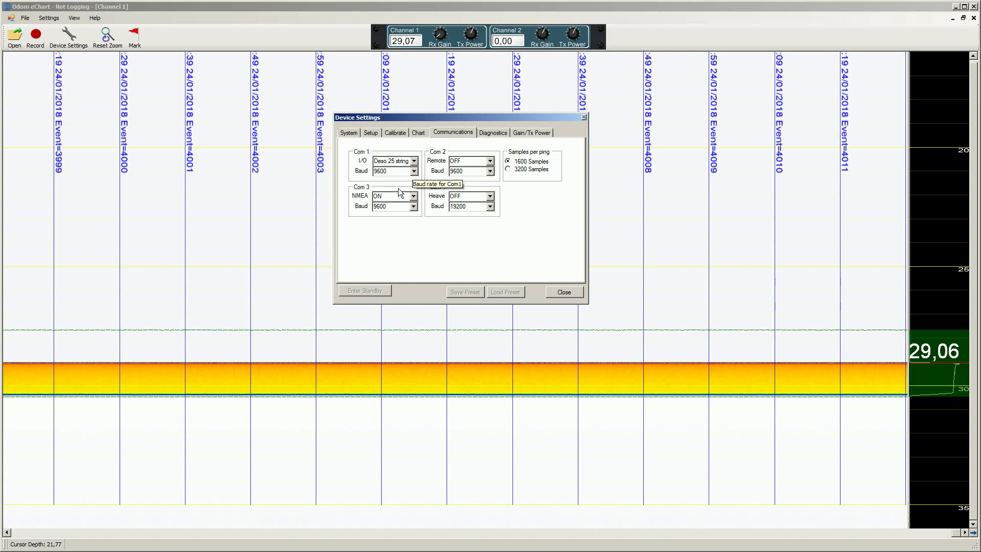
pyautogui.click(414, 171)
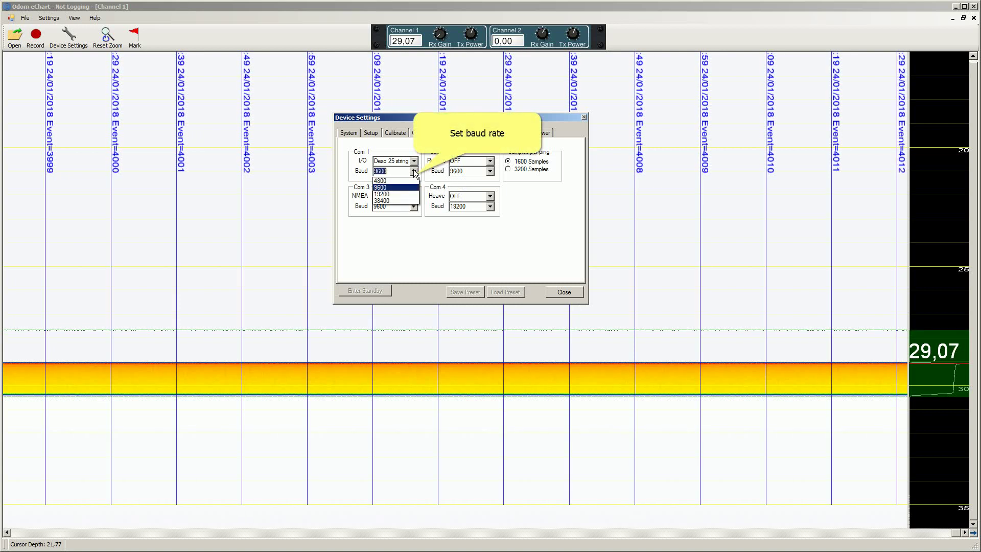
pyautogui.click(414, 173)
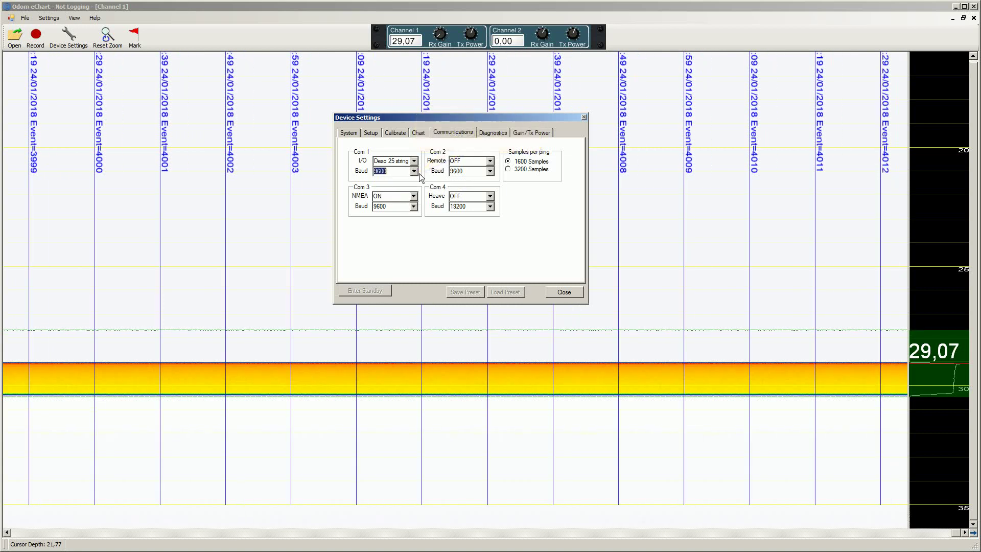
pyautogui.click(566, 292)
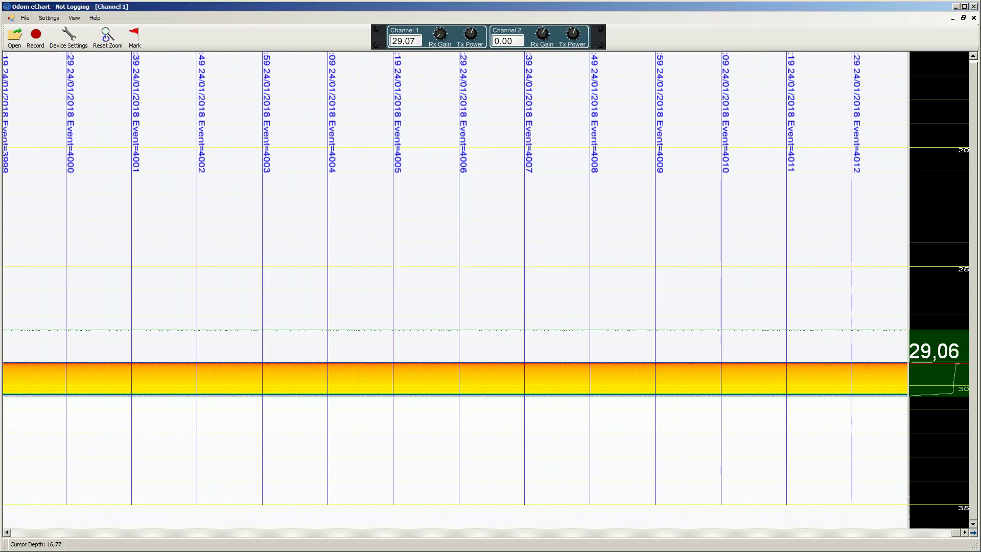